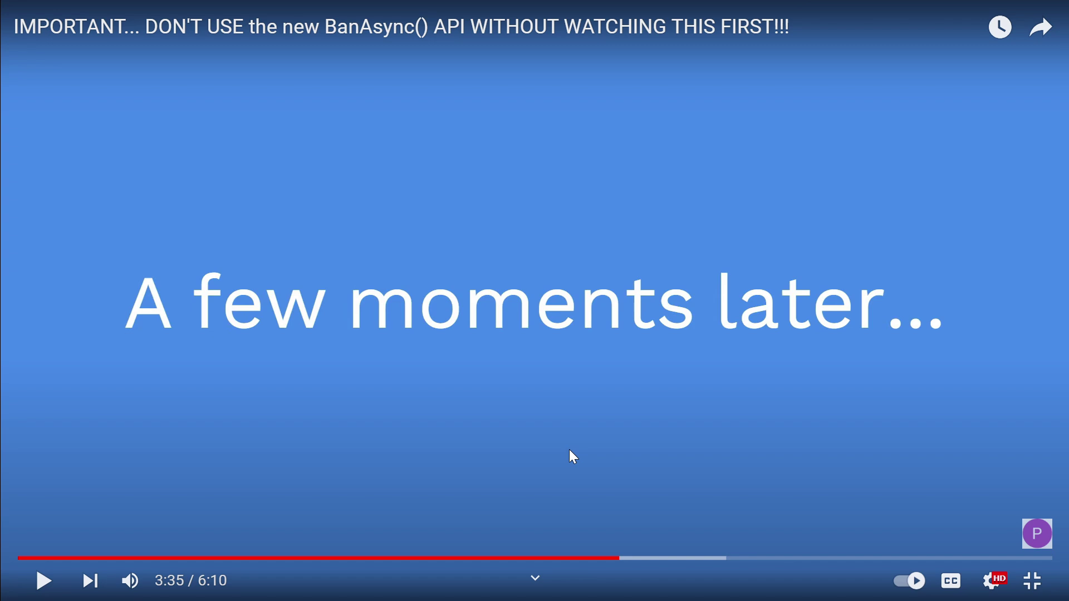
Step: Join the game, get rejected by the ban message about hacking, and leave
{"action": "left_click", "coordinate": [641, 557]}
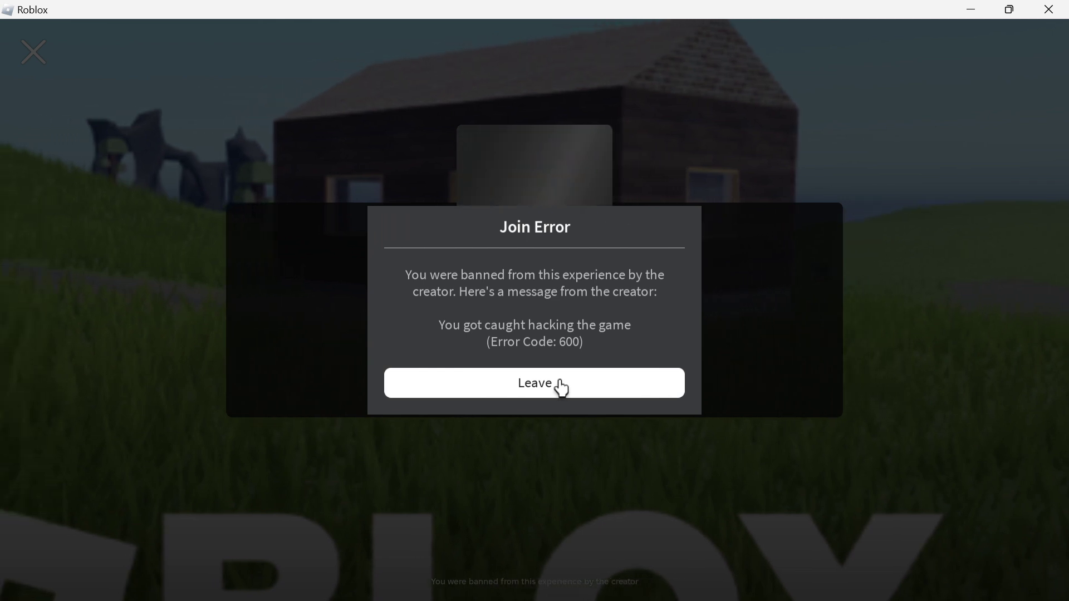
{"action": "left_click", "coordinate": [562, 388]}
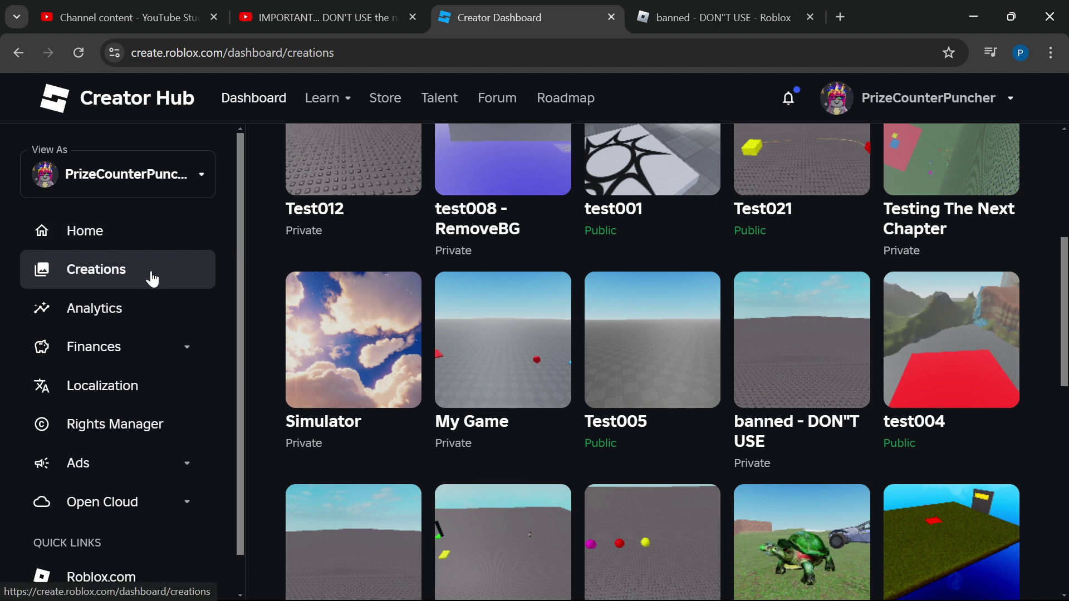
Step: Open the banned - DON"T USE experience and go to Moderation > Bans
{"action": "left_click", "coordinate": [815, 356]}
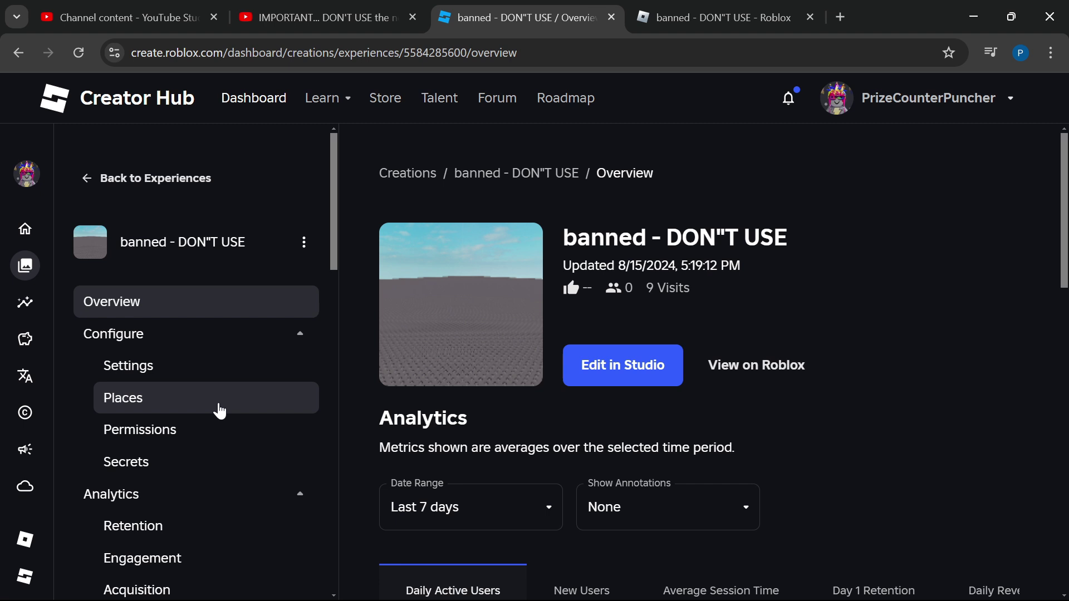
{"action": "scroll", "coordinate": [201, 410], "scroll_direction": "down", "scroll_amount": 10}
{"action": "scroll", "coordinate": [201, 411], "scroll_direction": "down", "scroll_amount": 1}
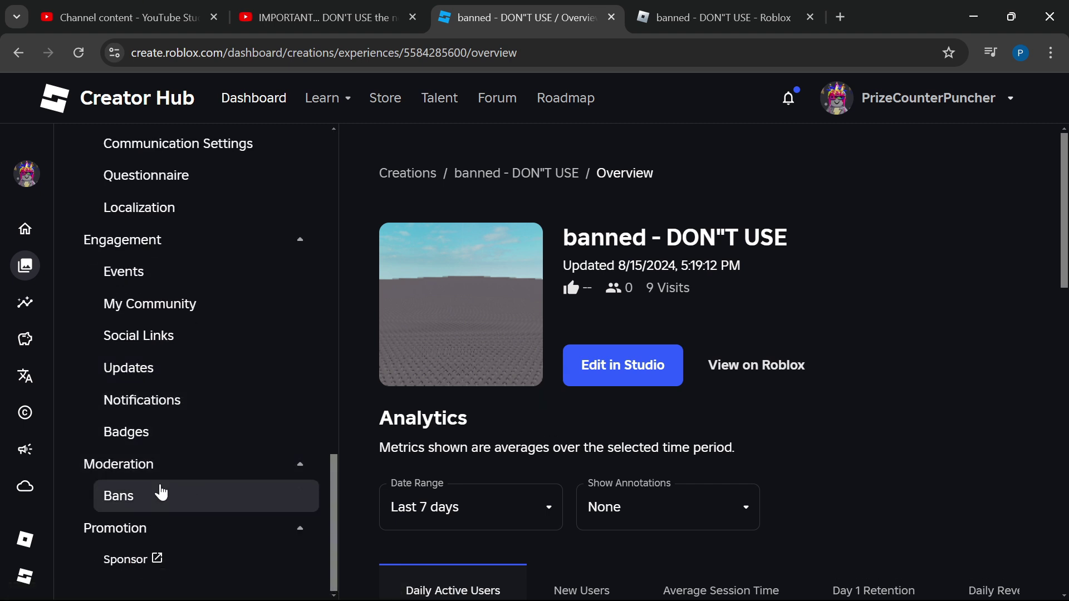
{"action": "left_click", "coordinate": [154, 501]}
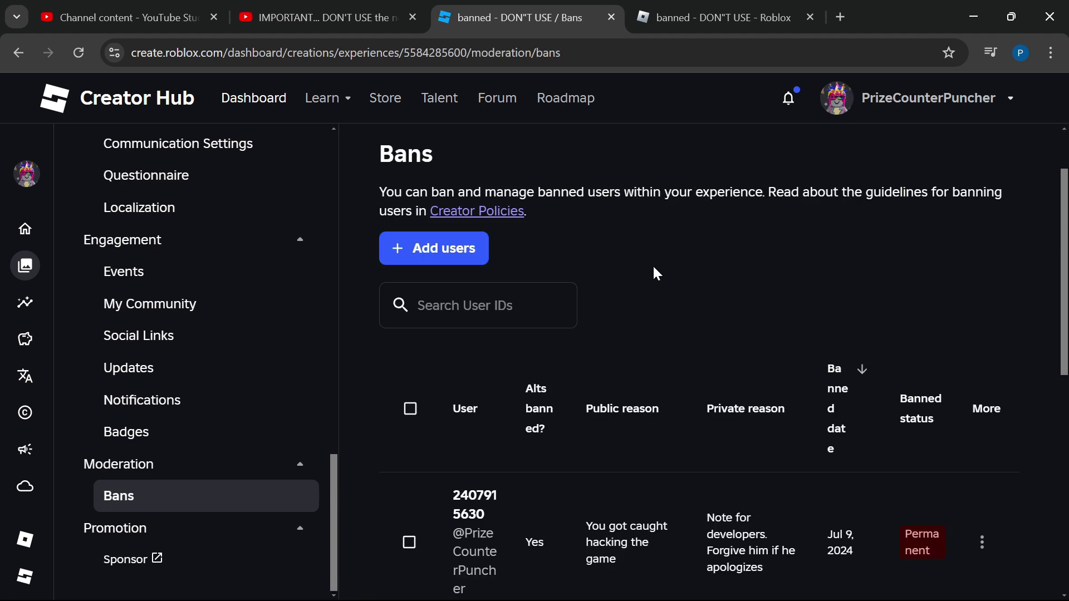
Step: Draft a custom 15-minute ban in Add users, then back out without banning anyone
{"action": "left_click", "coordinate": [480, 260]}
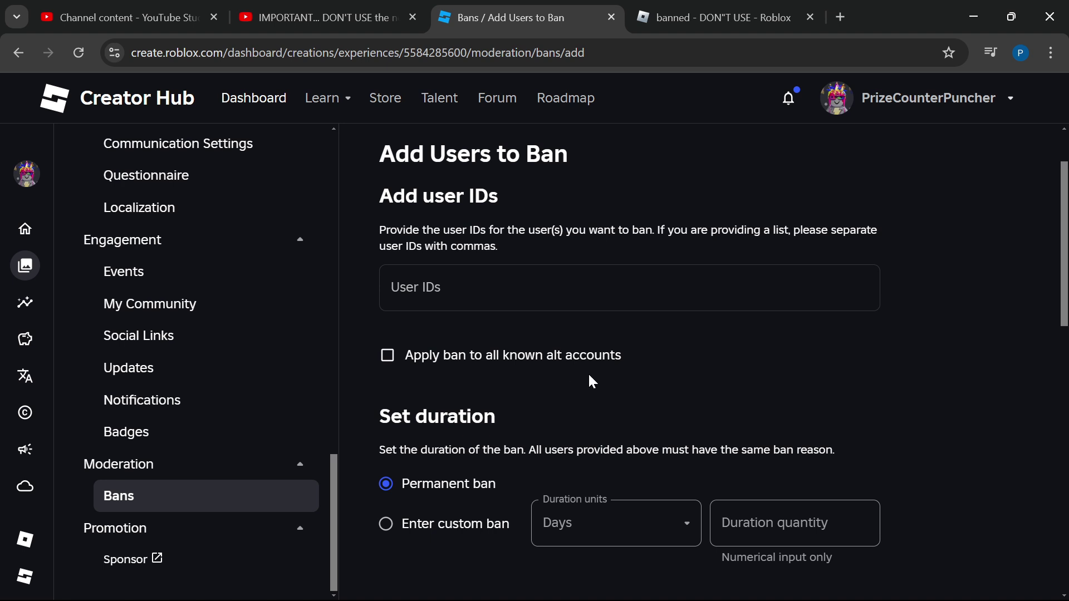
{"action": "scroll", "coordinate": [596, 382], "scroll_direction": "down", "scroll_amount": 3}
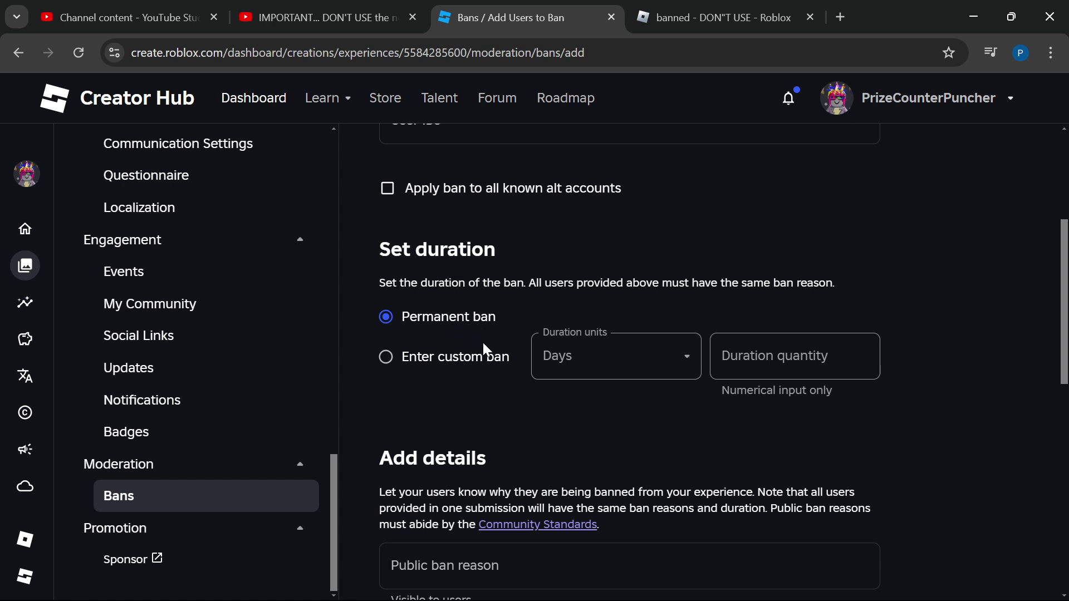
{"action": "left_click", "coordinate": [387, 358]}
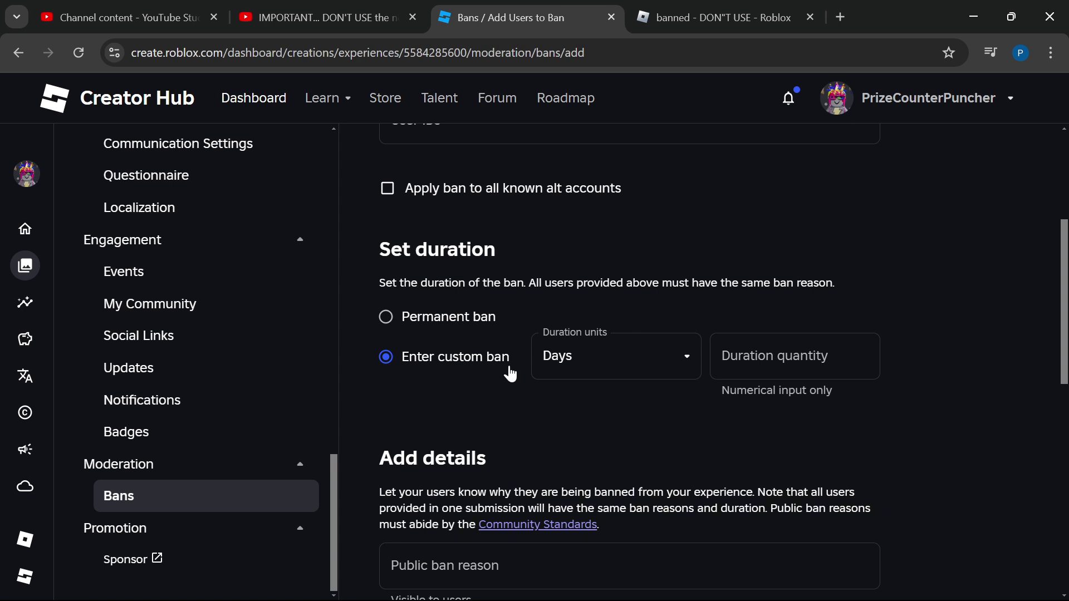
{"action": "left_click", "coordinate": [660, 359]}
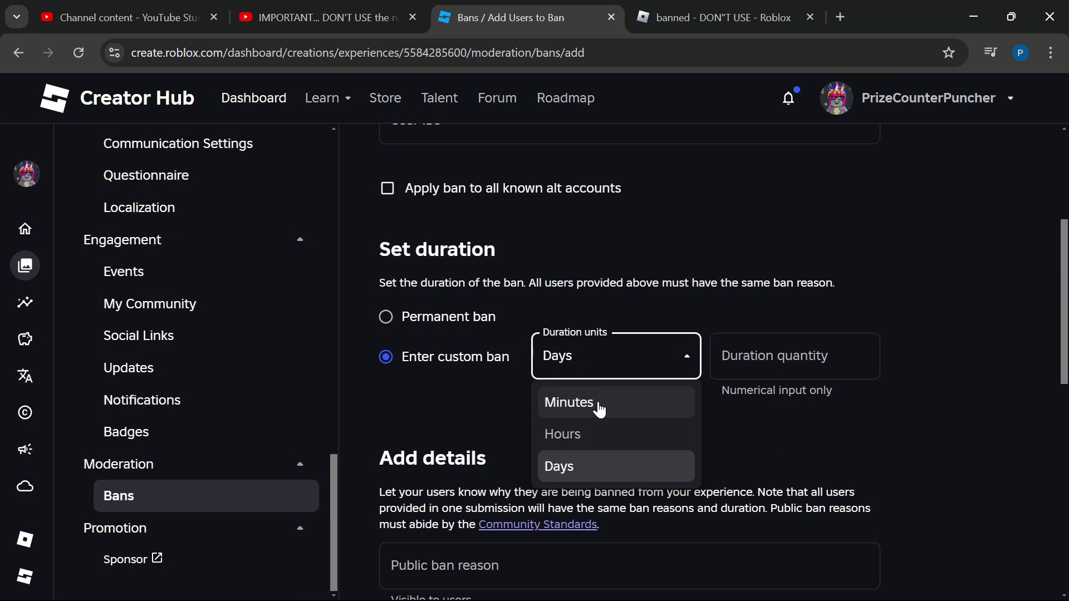
{"action": "left_click", "coordinate": [600, 408]}
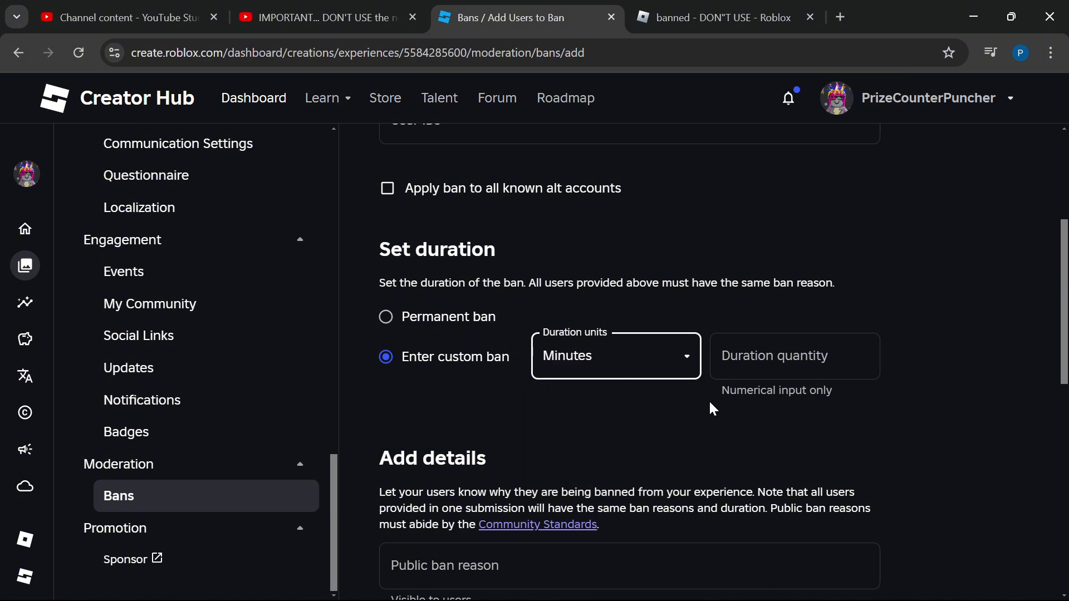
{"action": "left_click", "coordinate": [769, 365]}
{"action": "type", "text": "15"}
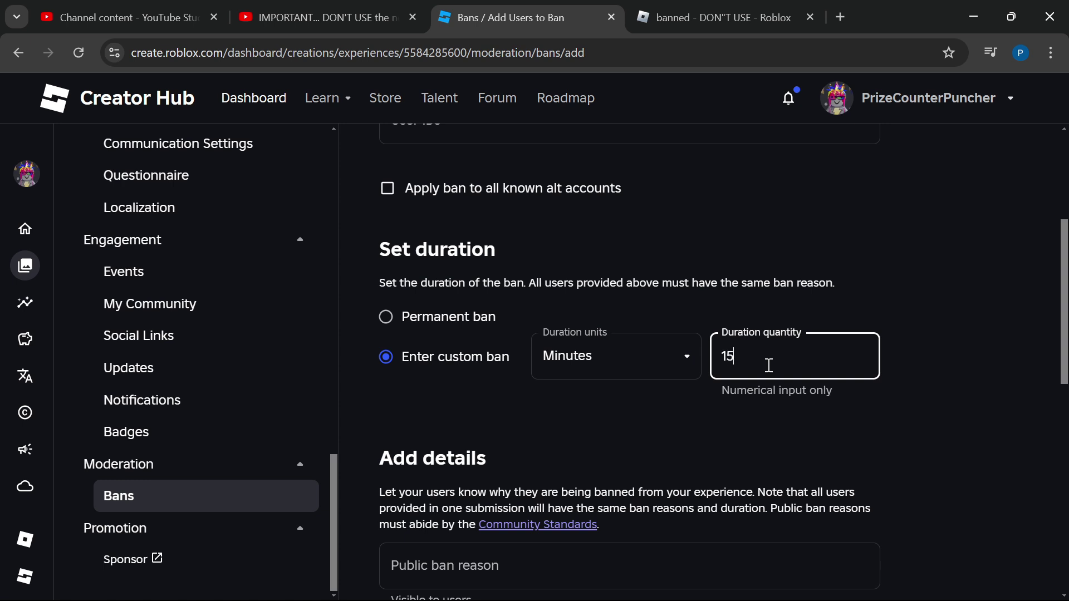
{"action": "scroll", "coordinate": [668, 356], "scroll_direction": "down", "scroll_amount": 4}
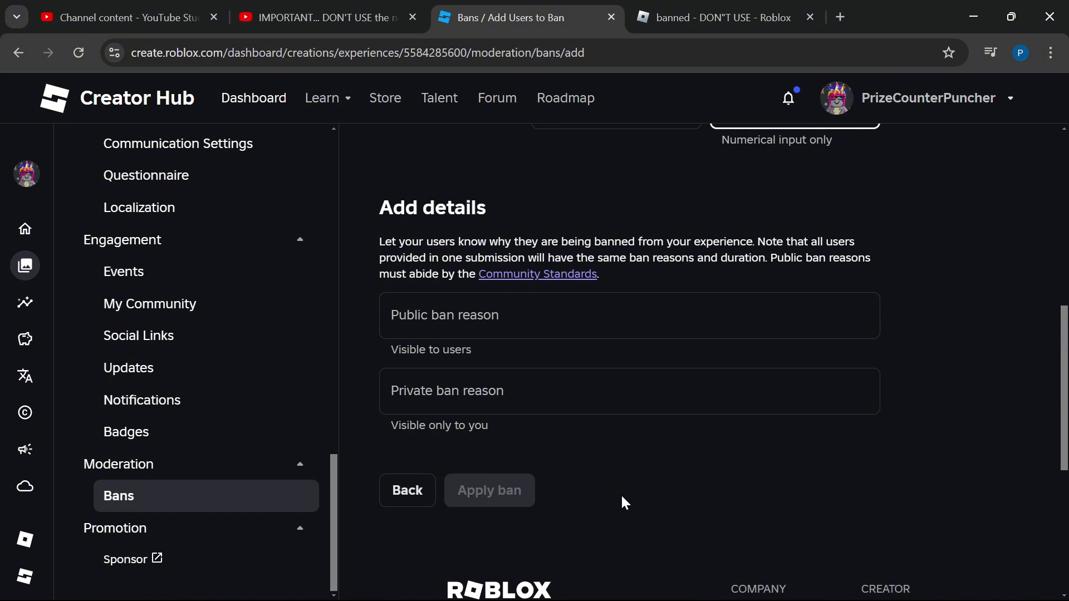
{"action": "key", "text": "alt+Left"}
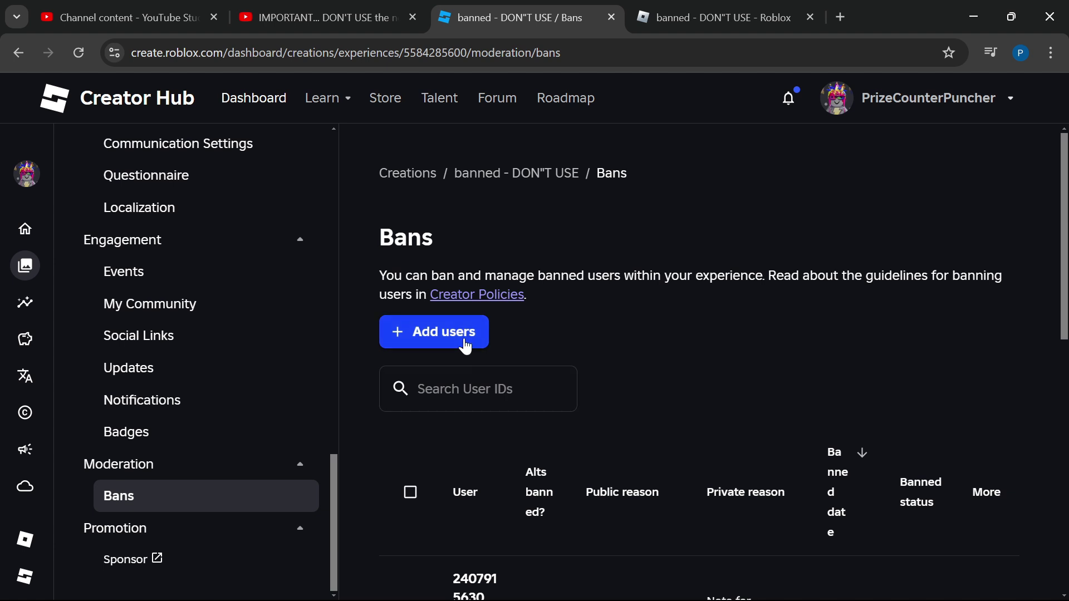
Step: Select the permanently banned user and confirm Unban 1 user
{"action": "scroll", "coordinate": [631, 359], "scroll_direction": "down", "scroll_amount": 3}
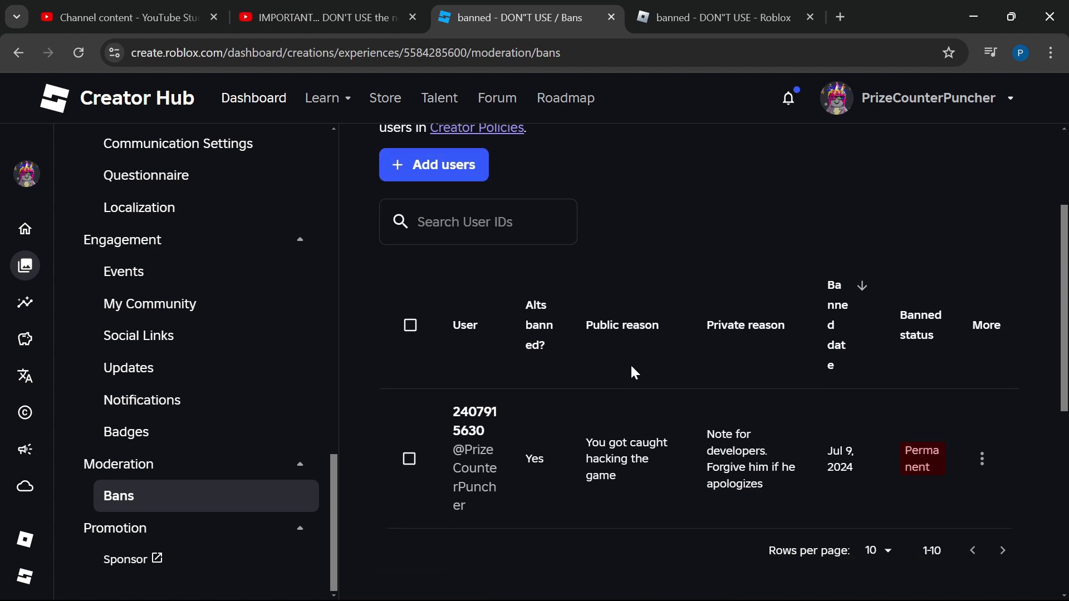
{"action": "scroll", "coordinate": [636, 373], "scroll_direction": "down", "scroll_amount": 1}
{"action": "scroll", "coordinate": [633, 366], "scroll_direction": "up", "scroll_amount": 3}
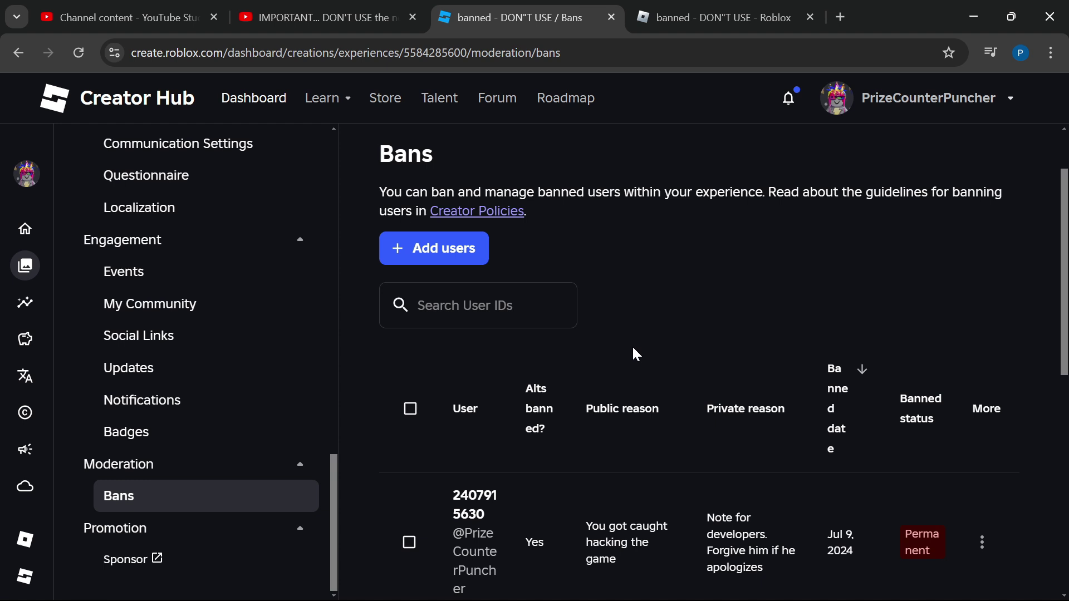
{"action": "scroll", "coordinate": [637, 350], "scroll_direction": "down", "scroll_amount": 1}
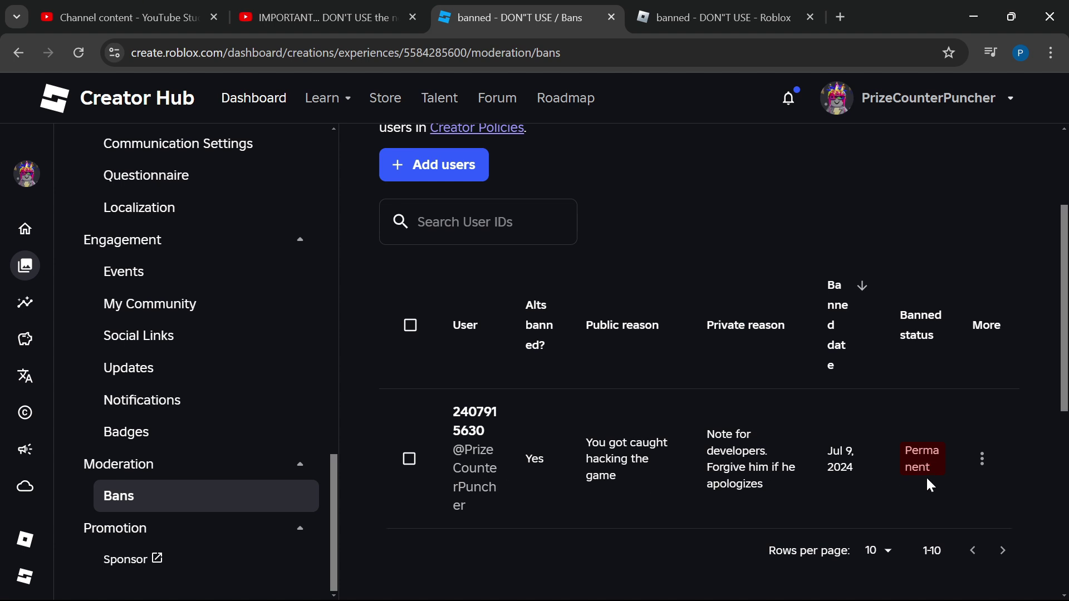
{"action": "left_click", "coordinate": [410, 461]}
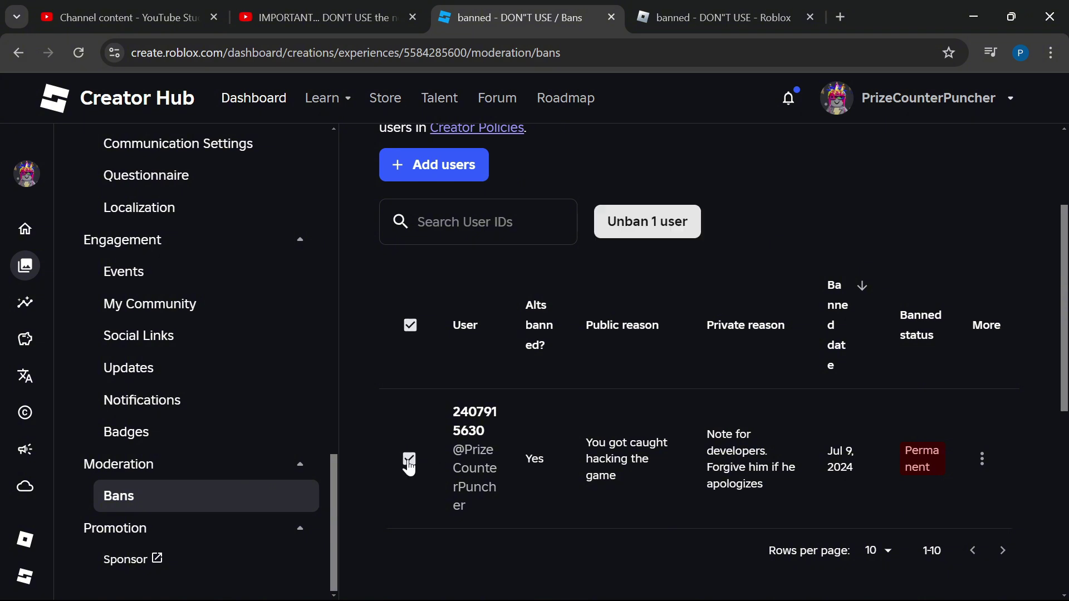
{"action": "left_click", "coordinate": [644, 235]}
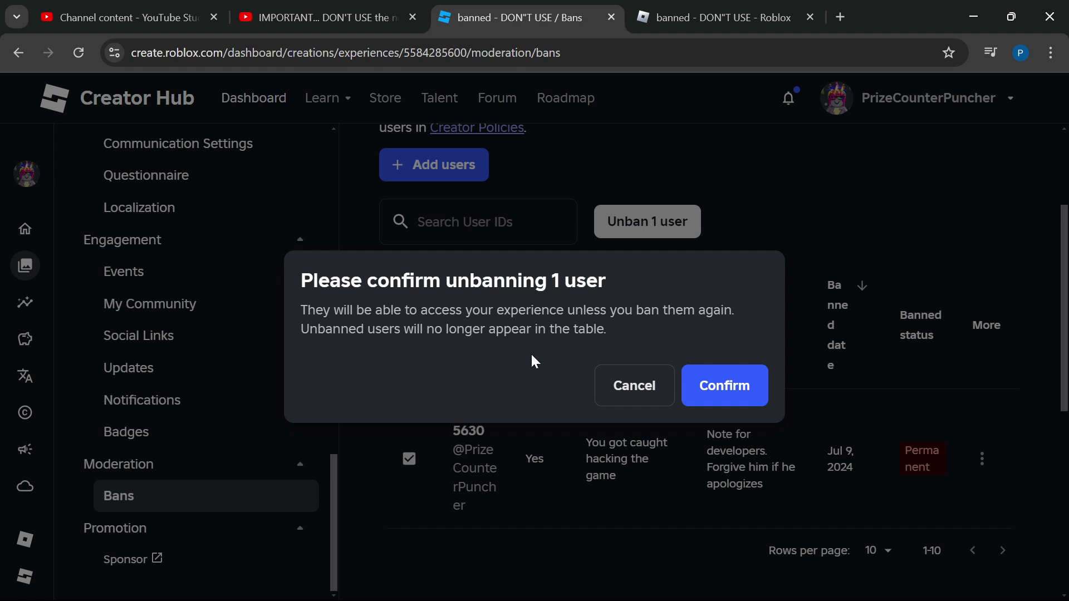
{"action": "left_click", "coordinate": [731, 396]}
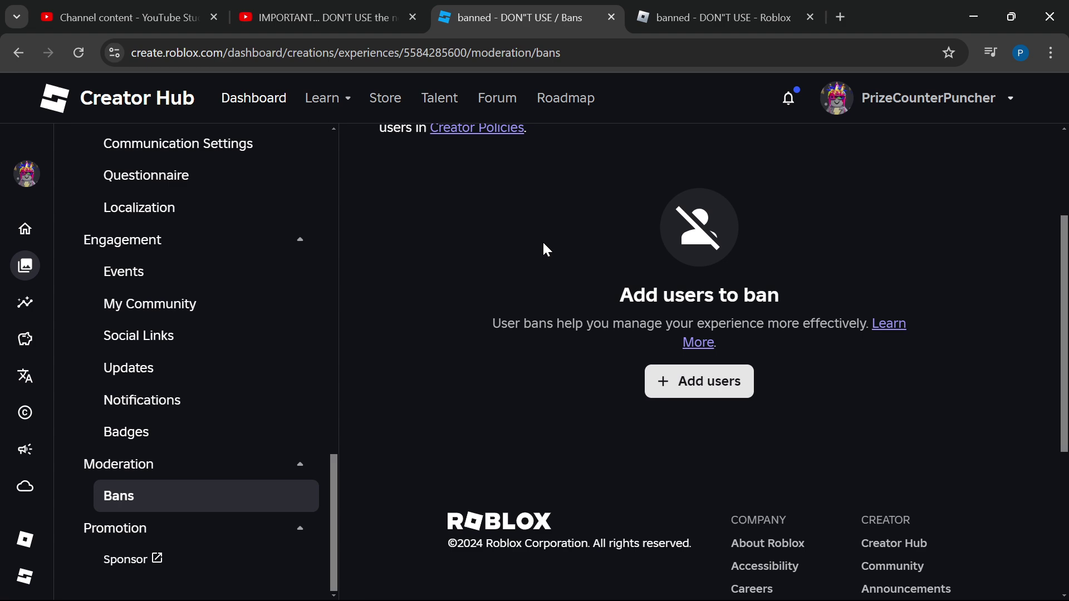
Step: Check the Bans list is now empty and return to the game's Roblox page
{"action": "scroll", "coordinate": [541, 241], "scroll_direction": "down", "scroll_amount": 4}
{"action": "scroll", "coordinate": [540, 242], "scroll_direction": "up", "scroll_amount": 6}
{"action": "scroll", "coordinate": [539, 247], "scroll_direction": "down", "scroll_amount": 6}
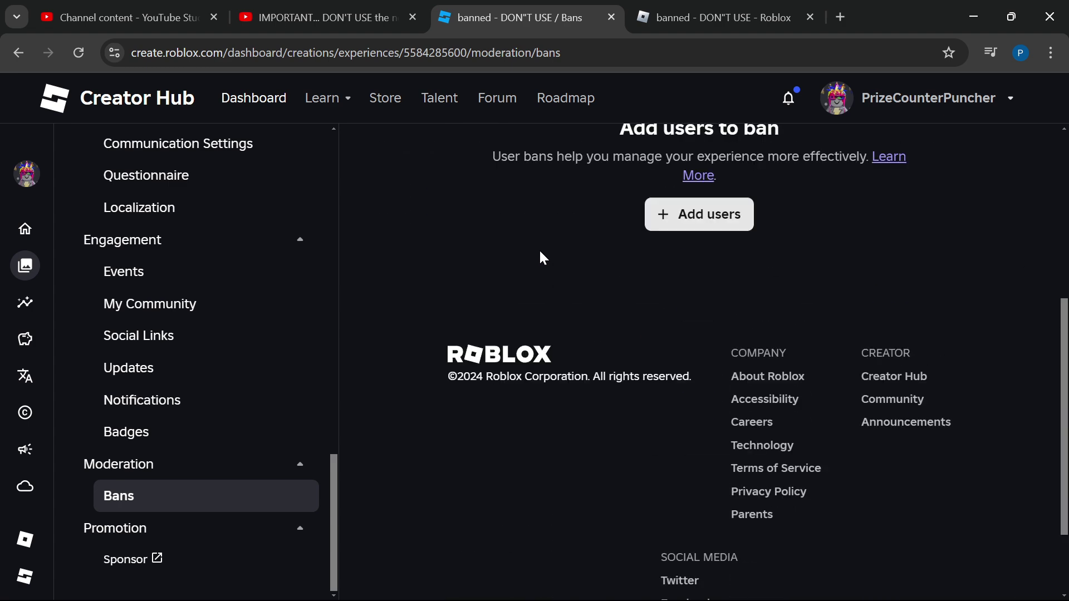
{"action": "scroll", "coordinate": [539, 250], "scroll_direction": "up", "scroll_amount": 4}
{"action": "key", "text": "ctrl+Tab"}
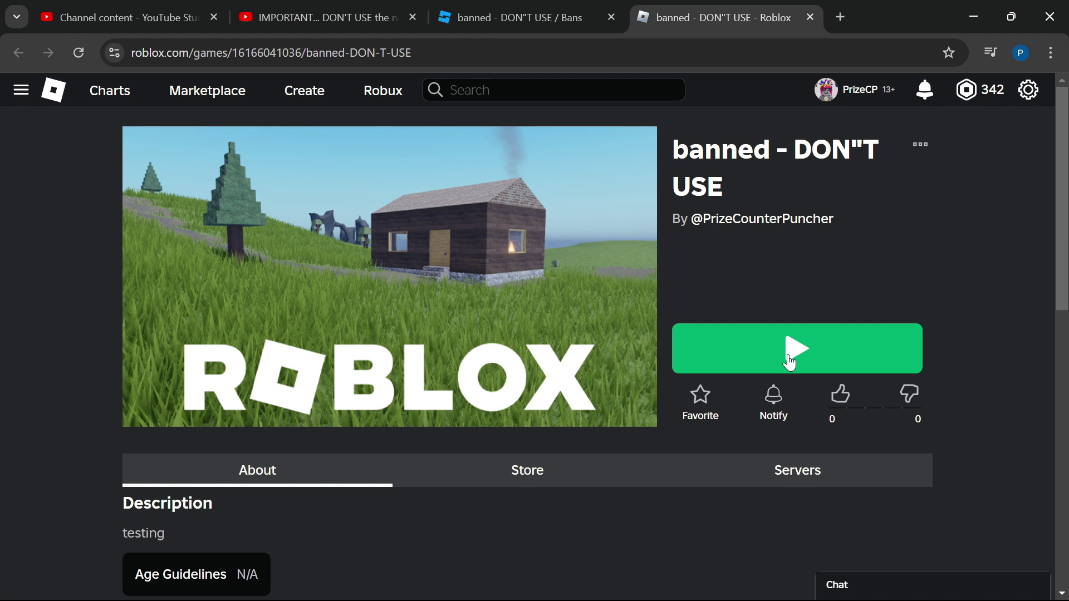
Step: Play banned - DON"T USE again and walk the avatar across the baseplate
{"action": "left_click", "coordinate": [790, 363]}
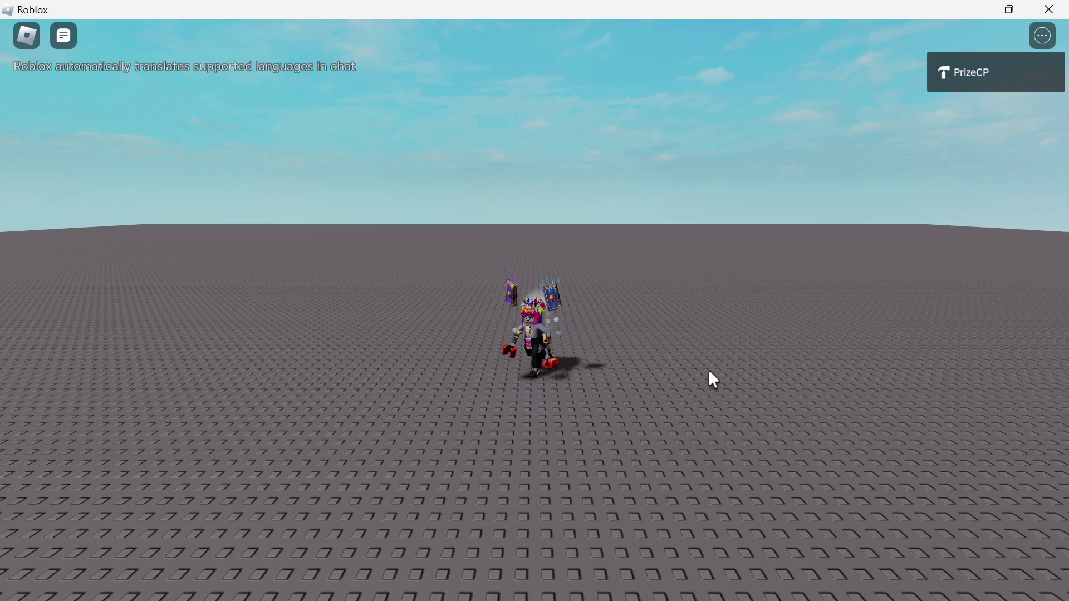
{"action": "key", "text": "s"}
{"action": "scroll", "coordinate": [710, 373], "scroll_direction": "down", "scroll_amount": 3}
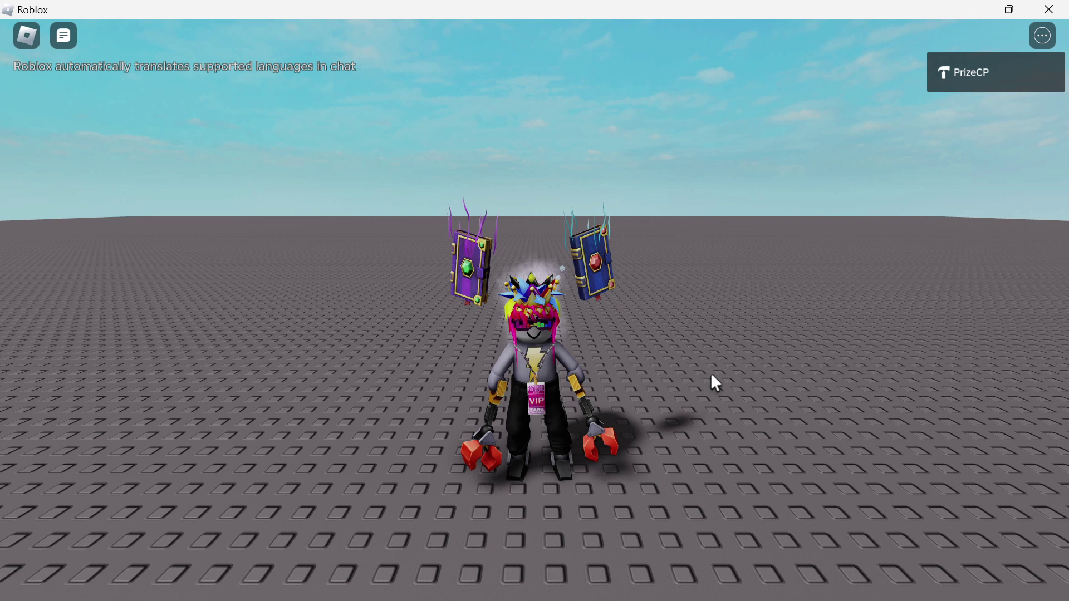